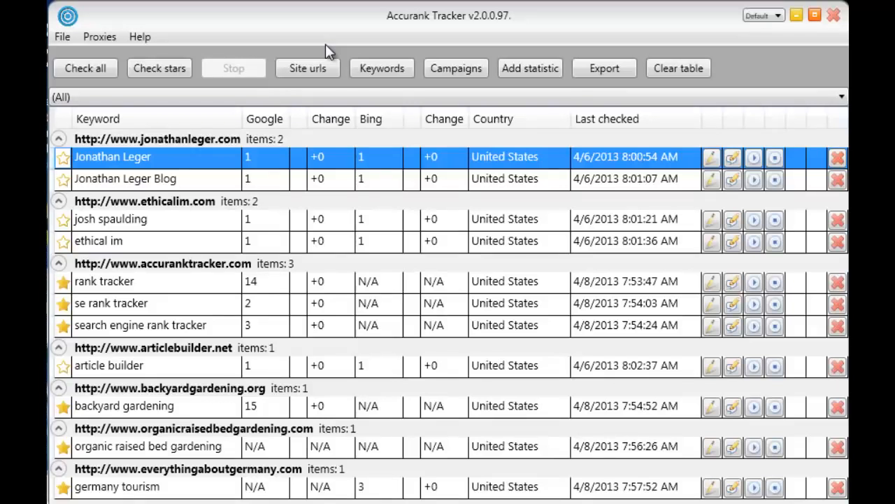
left_click(314, 68)
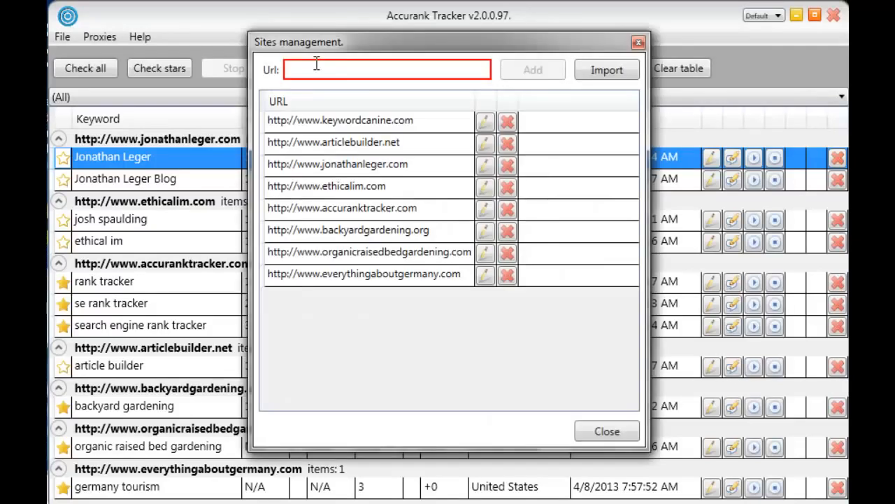
type("http")
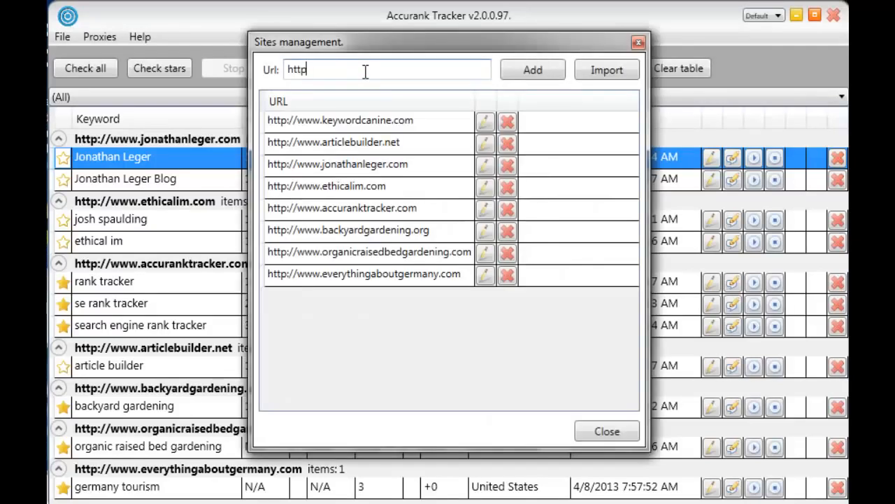
type("://www.mysite.com")
left_click(541, 68)
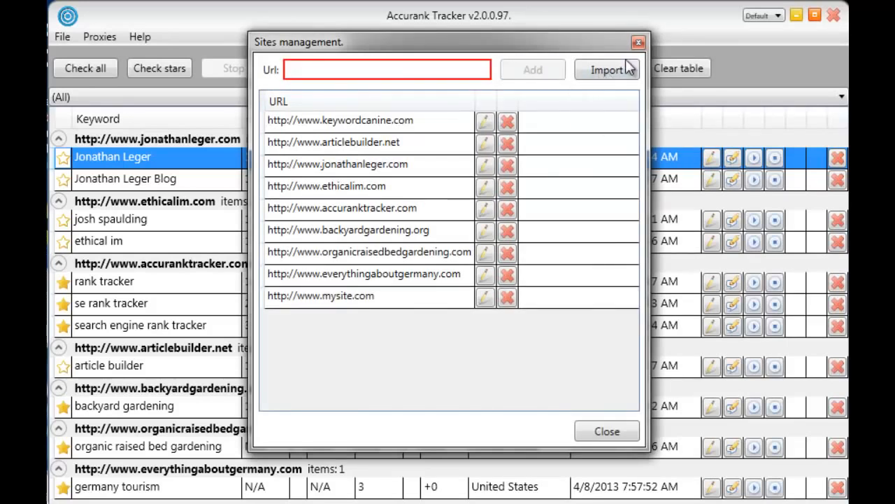
left_click(638, 43)
Add the keyword "my site" to the keyword list and close the keyword management window
left_click(404, 63)
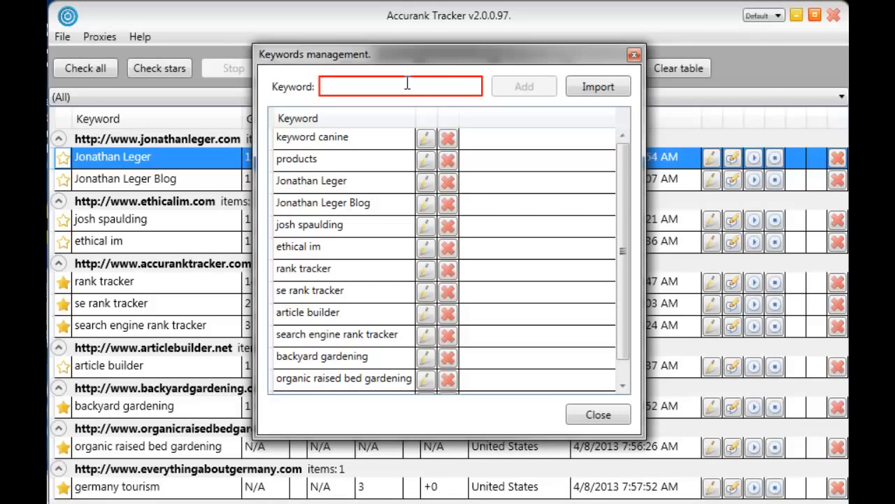
type("my site")
left_click(524, 86)
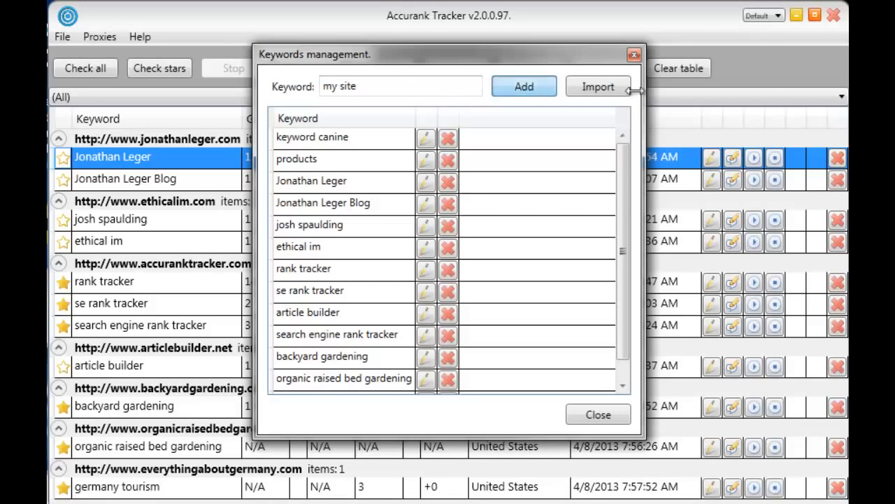
left_click(634, 55)
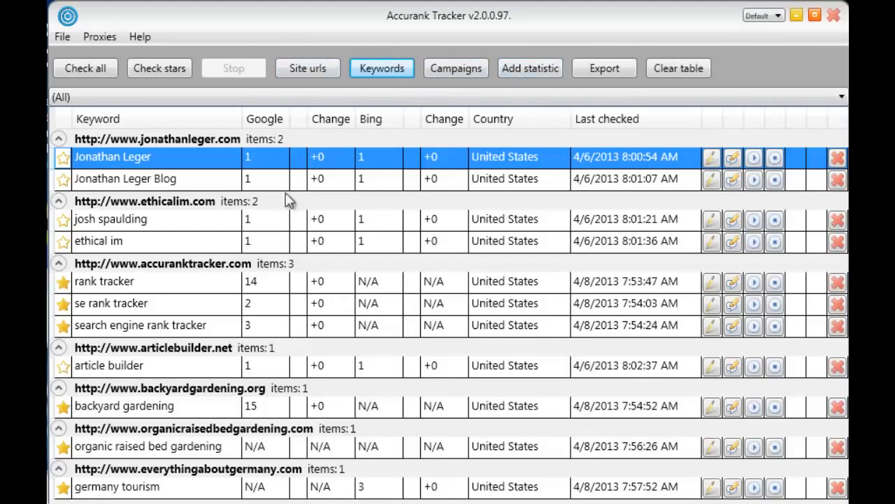
left_click(516, 61)
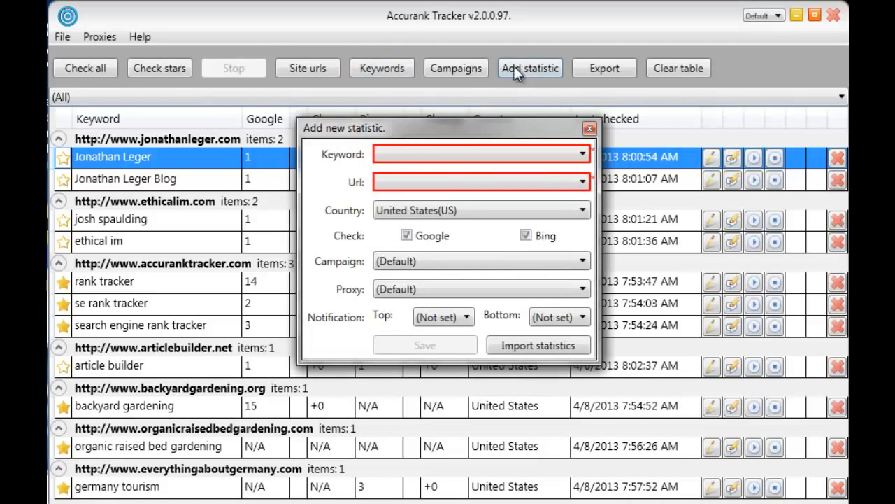
left_click(456, 158)
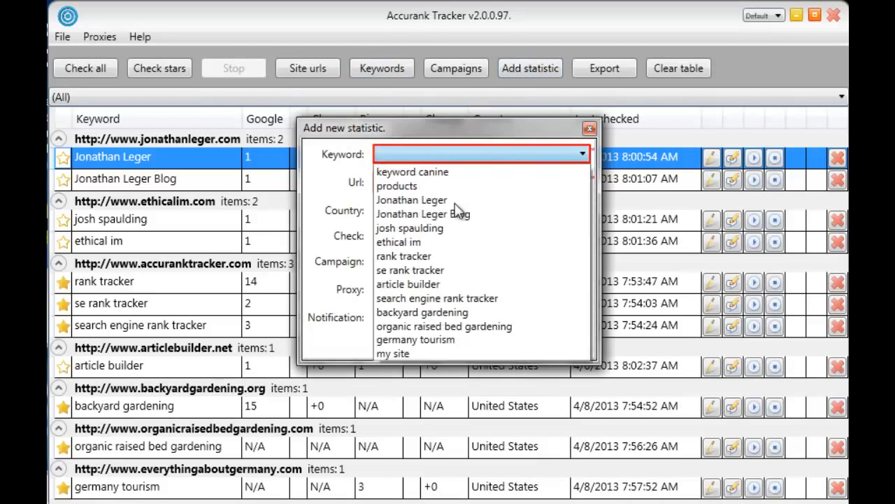
left_click(399, 352)
left_click(396, 179)
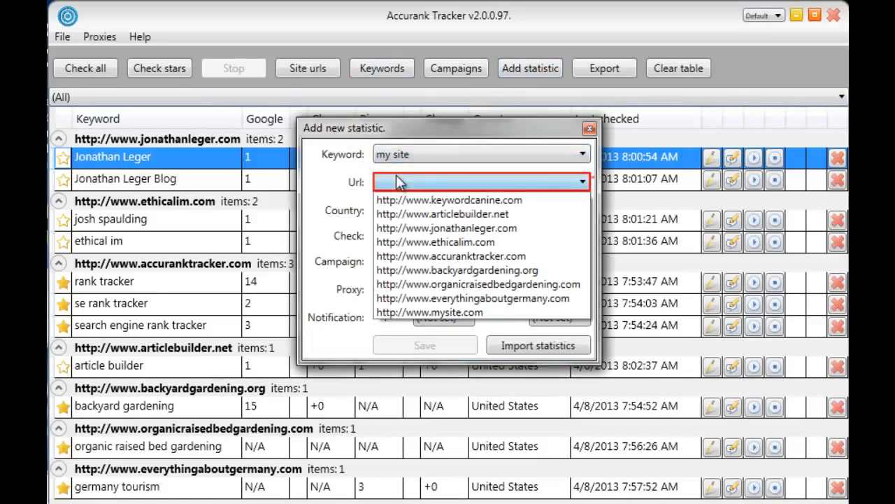
left_click(460, 313)
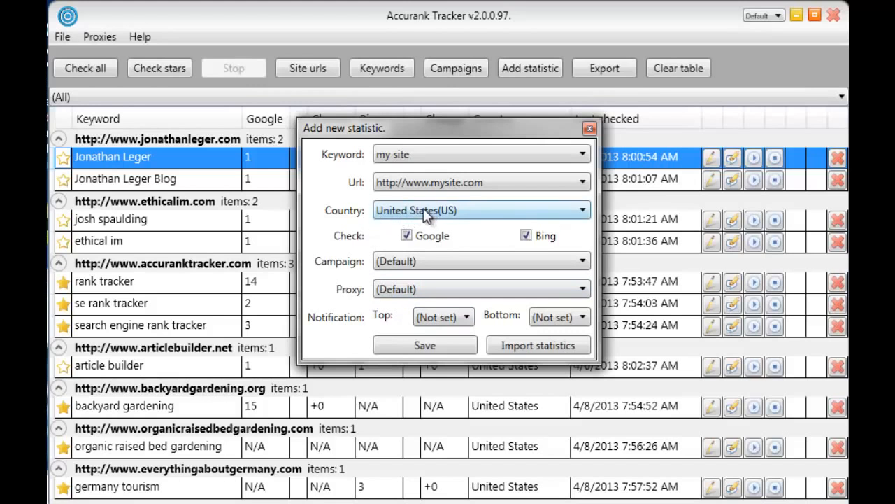
left_click(389, 286)
left_click(394, 302)
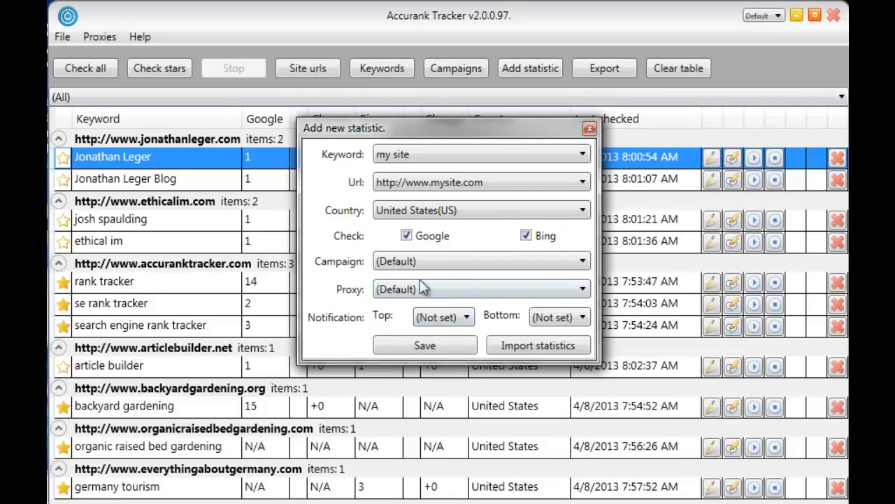
Set the new statistic's notification range to top 1 and bottom 5, and save the statistic
left_click(443, 318)
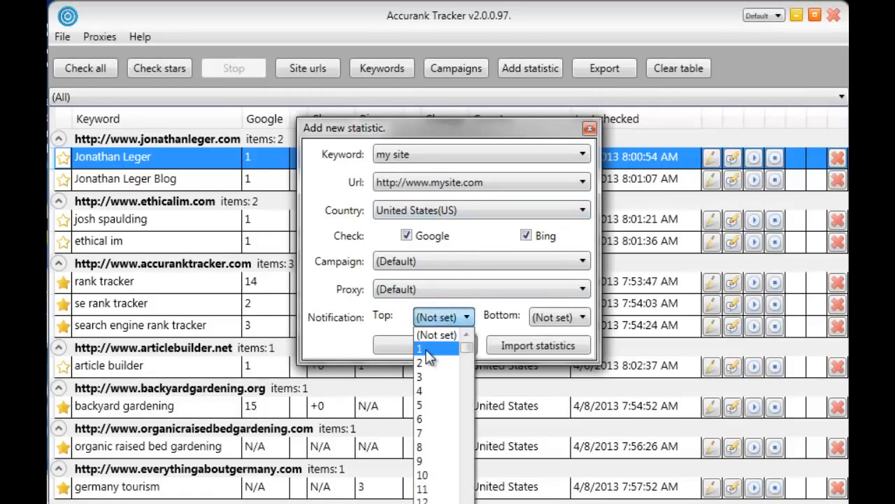
left_click(427, 349)
left_click(451, 317)
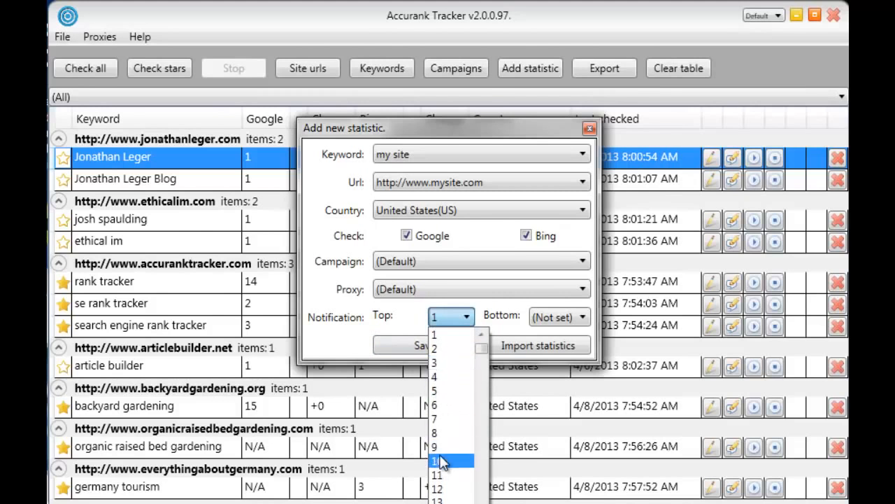
left_click(439, 321)
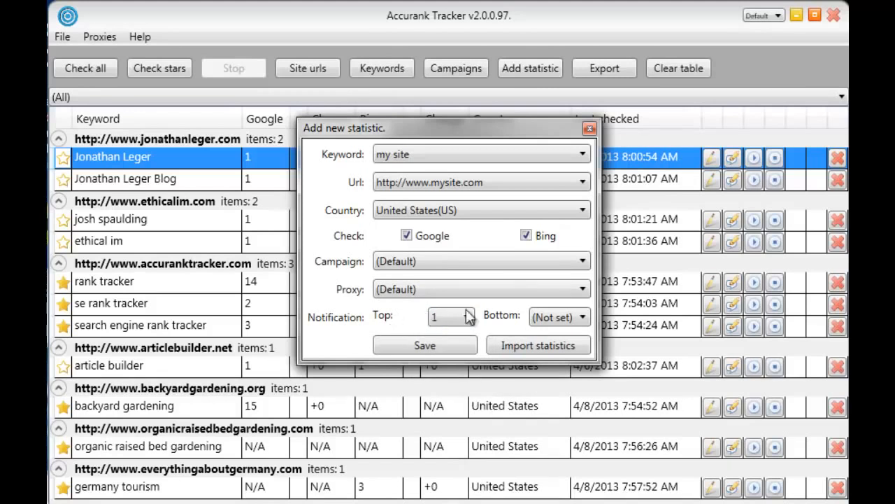
left_click(561, 318)
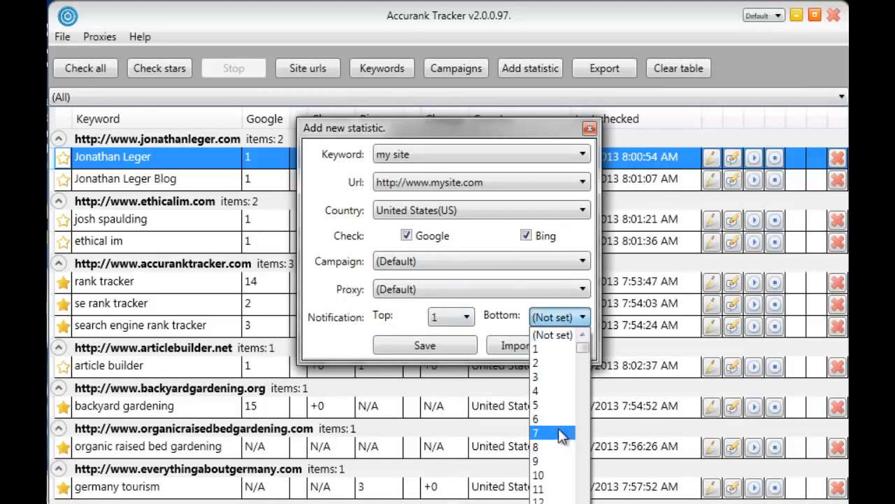
left_click(556, 406)
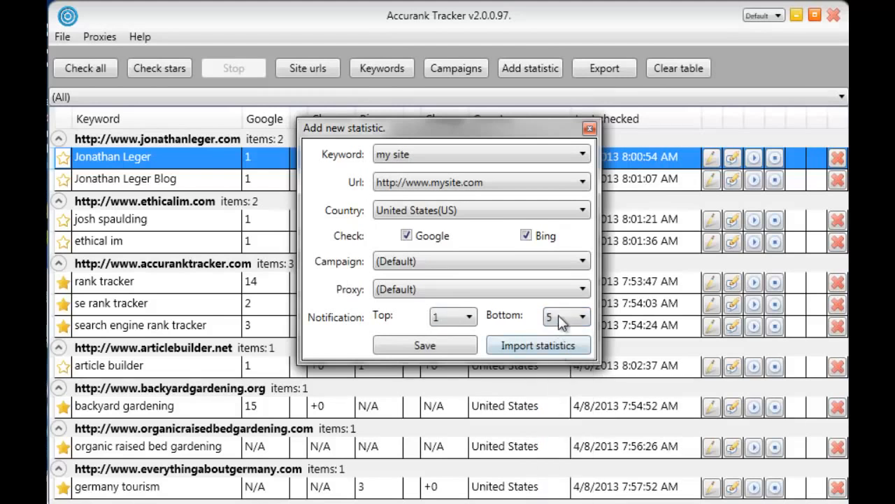
left_click(559, 318)
left_click(567, 404)
left_click(431, 338)
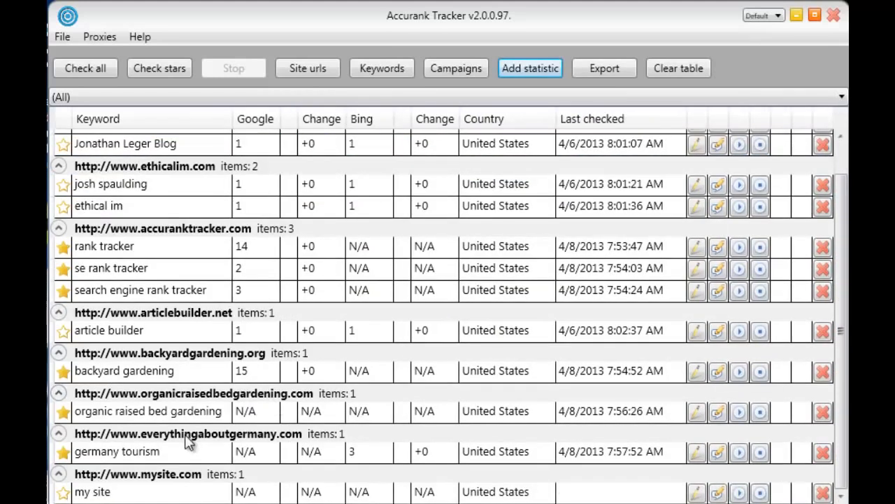
scroll(160, 485, "up", 1)
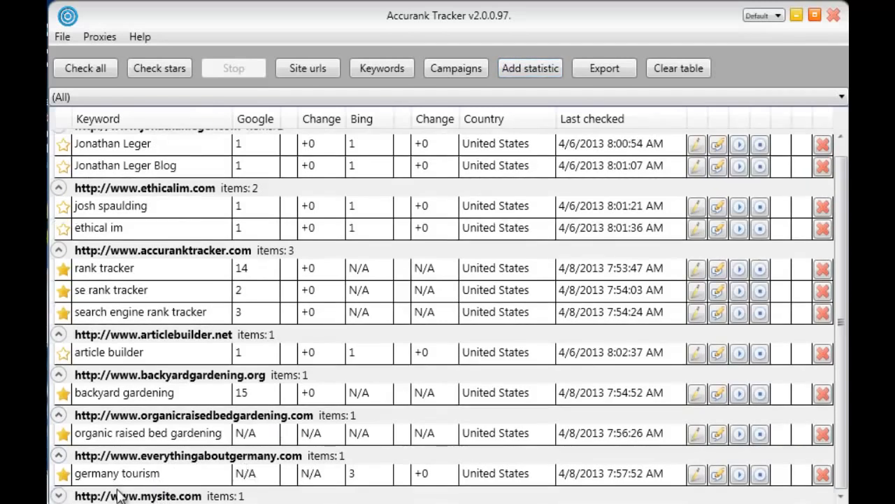
scroll(126, 498, "down", 1)
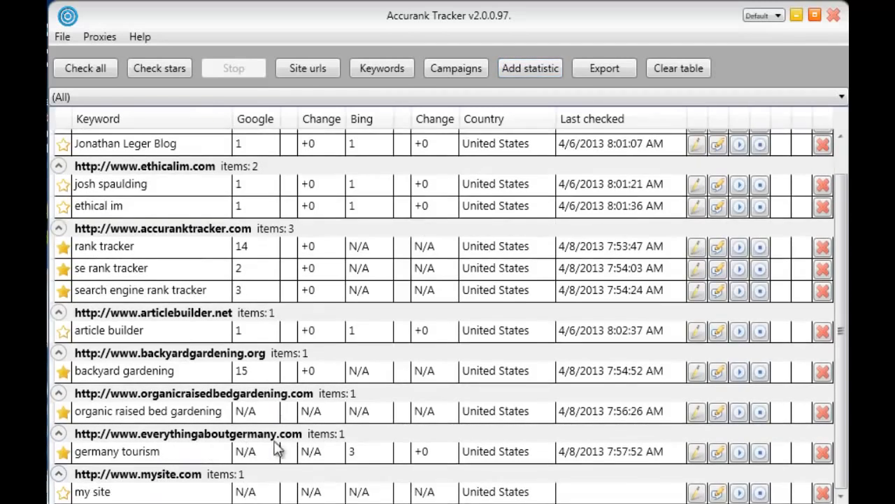
left_click(734, 493)
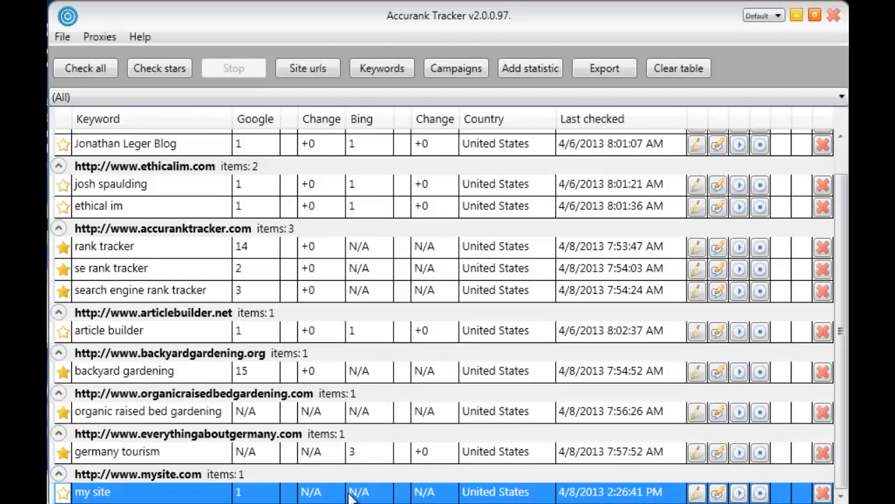
View the ranking history of the "backyard gardening" keyword and examine its chart at different zoom levels and positions
right_click(376, 367)
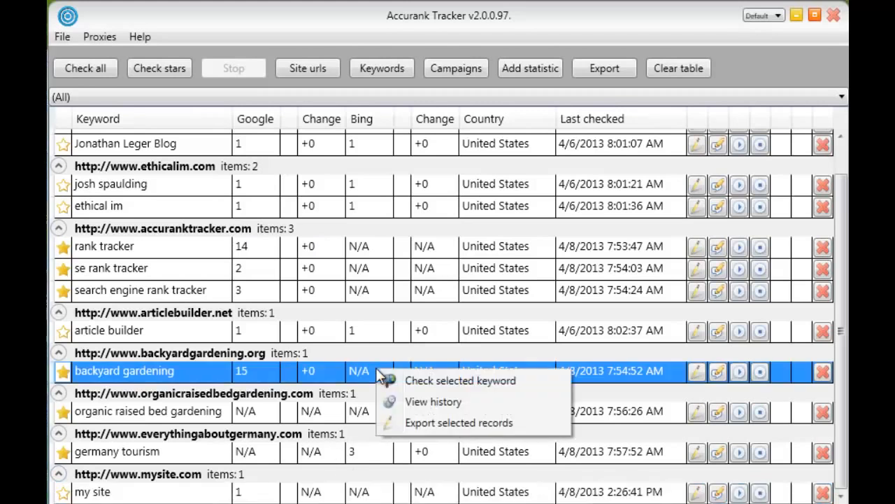
left_click(431, 402)
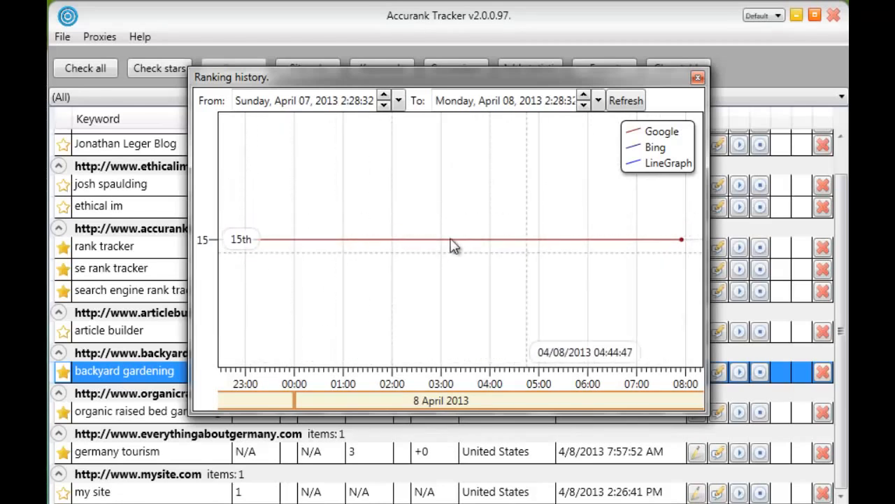
scroll(346, 216, "down", 3)
scroll(347, 213, "down", 3)
scroll(357, 210, "up", 8)
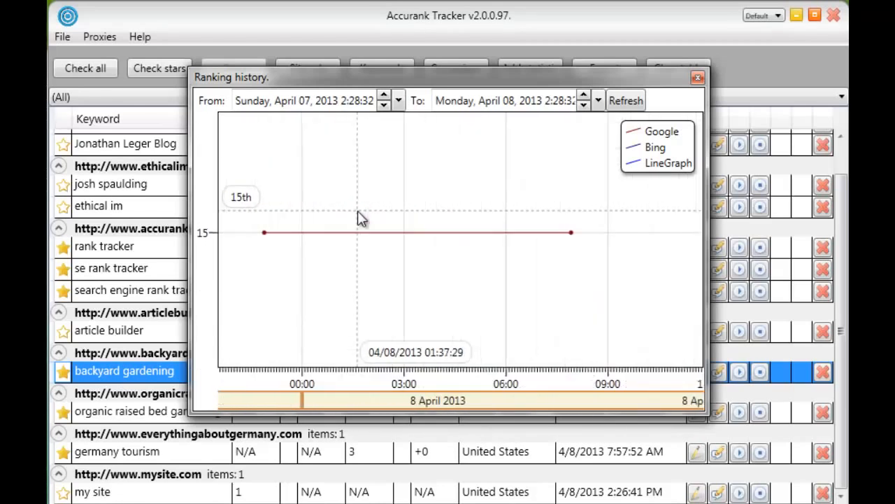
left_click_drag(325, 201, 478, 280)
left_click_drag(308, 266, 343, 189)
left_click_drag(464, 266, 270, 238)
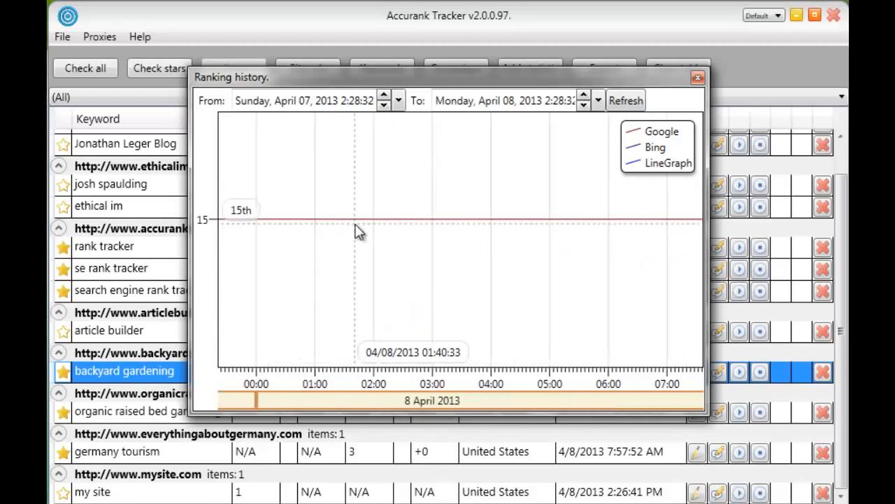
left_click_drag(355, 224, 381, 256)
scroll(402, 231, "down", 3)
left_click_drag(532, 233, 604, 234)
Refresh the ranking history chart with a start date of March 31, 2013, review the rank trend and close the chart
left_click(383, 105)
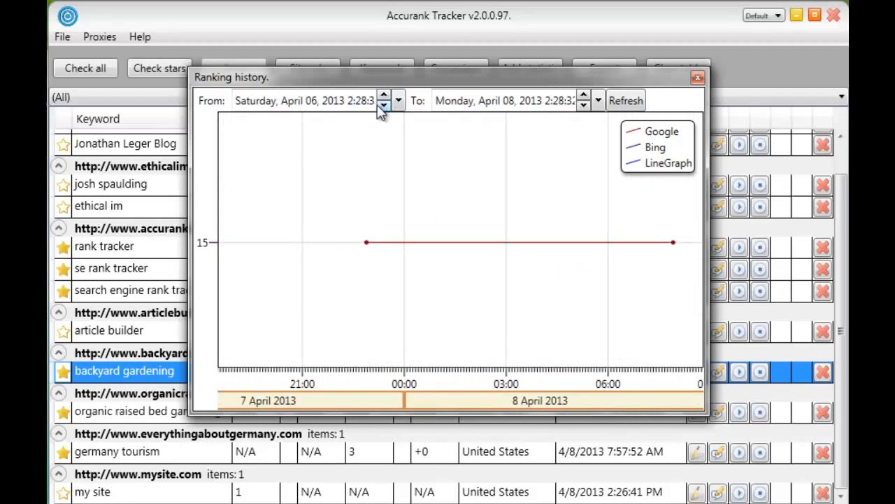
left_click(384, 105)
left_click(383, 105)
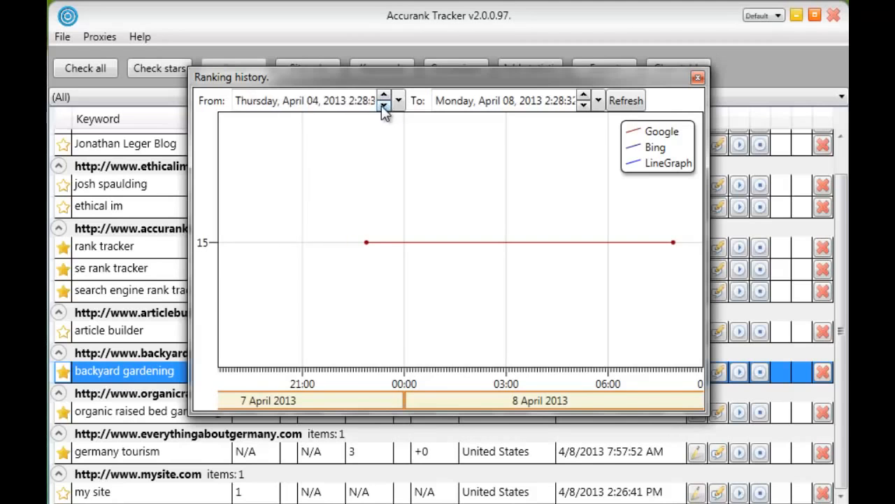
left_click(384, 105)
left_click(383, 105)
left_click(384, 104)
left_click(384, 105)
left_click(626, 100)
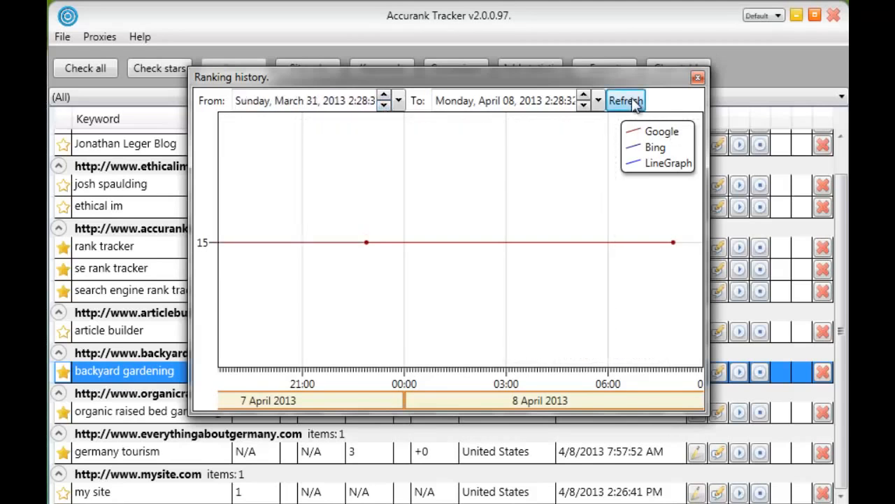
scroll(474, 189, "down", 6)
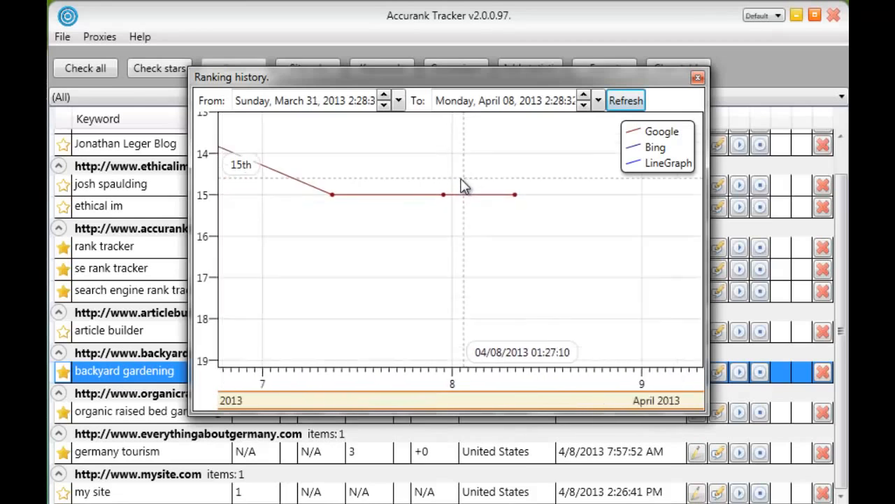
scroll(451, 183, "down", 6)
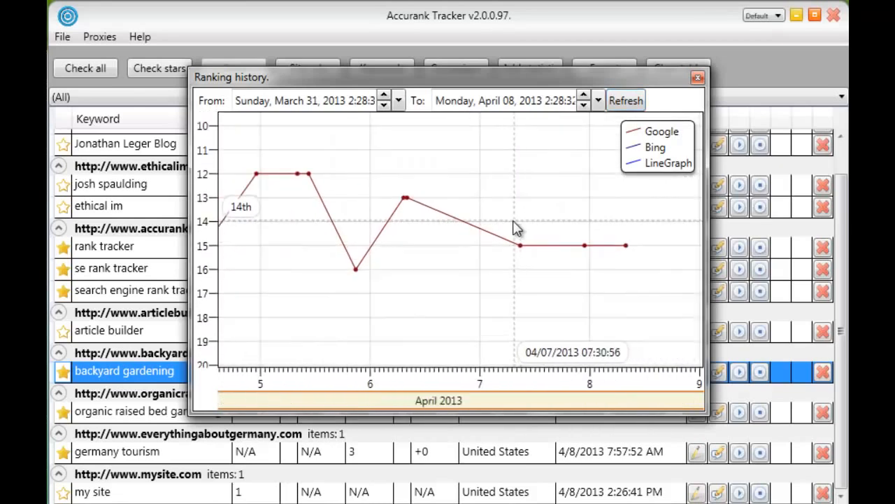
scroll(413, 206, "down", 4)
scroll(413, 205, "up", 3)
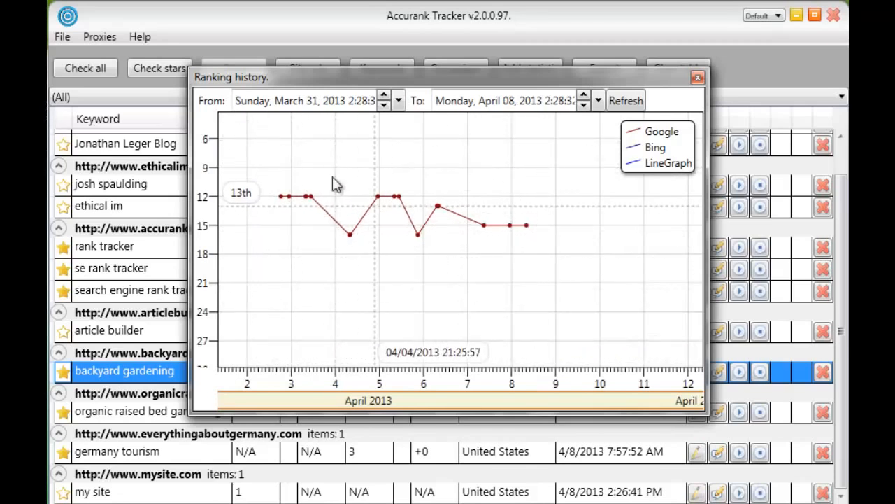
left_click(698, 80)
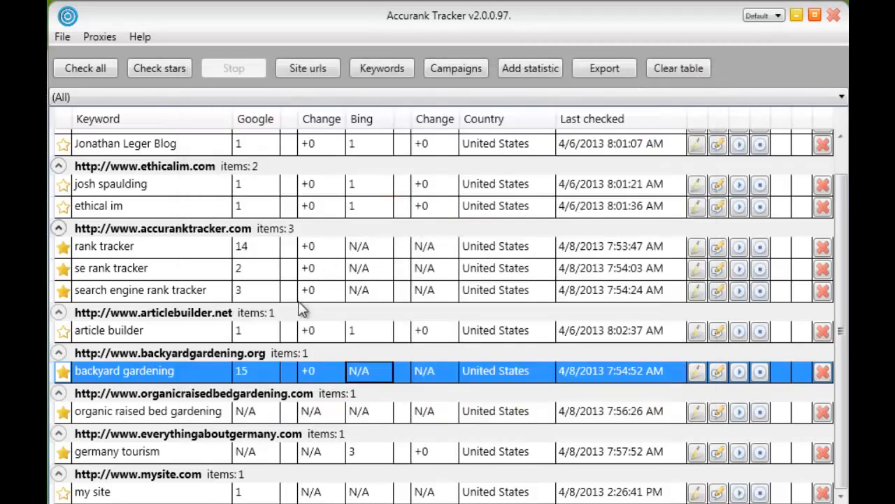
Open the ranking history report configuration for "backyard gardening" and set the report's start date to March 28, 2013
right_click(336, 371)
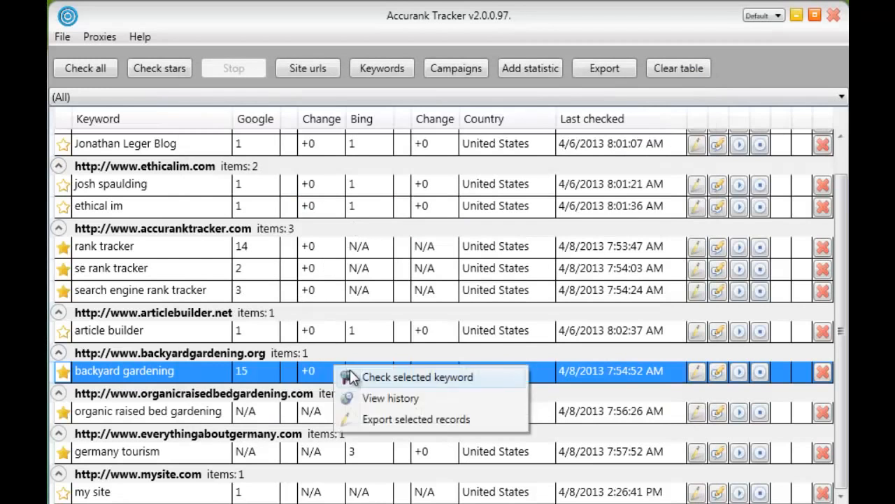
left_click(383, 398)
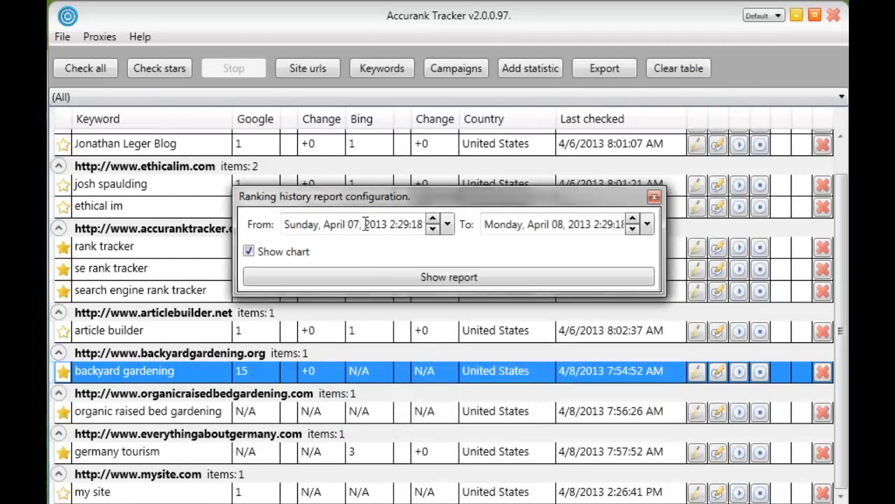
left_click(433, 229)
left_click(433, 230)
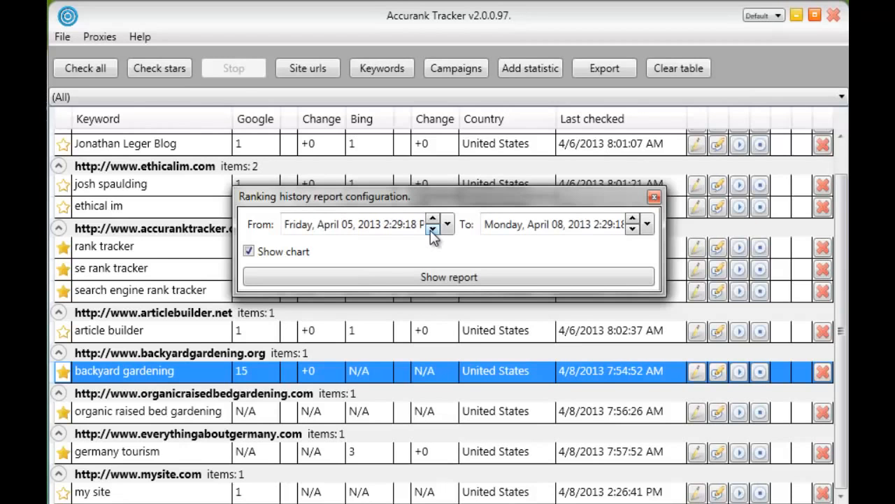
left_click(432, 230)
left_click(432, 230)
left_click(432, 230)
left_click(433, 229)
left_click(432, 229)
left_click(432, 229)
left_click(432, 229)
left_click(432, 229)
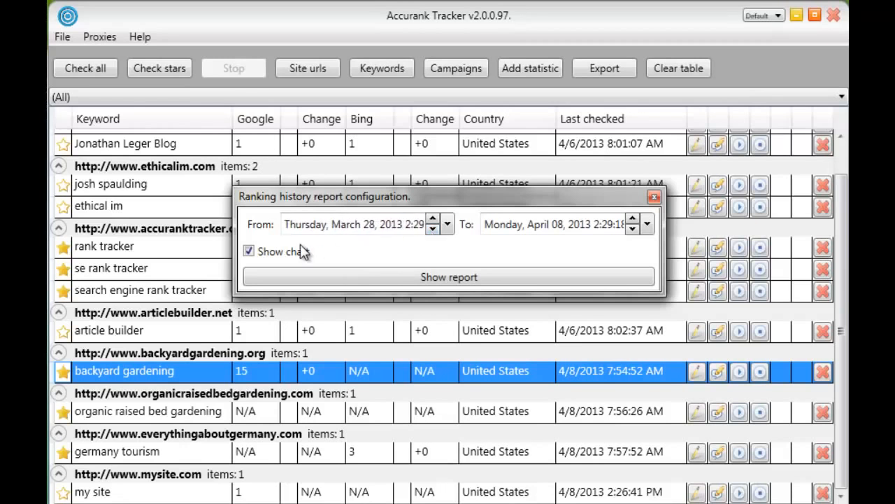
Generate the "backyard gardening" ranking history report with its chart included and save it to the Desktop as report.pdf
left_click(270, 252)
left_click(270, 252)
left_click(367, 282)
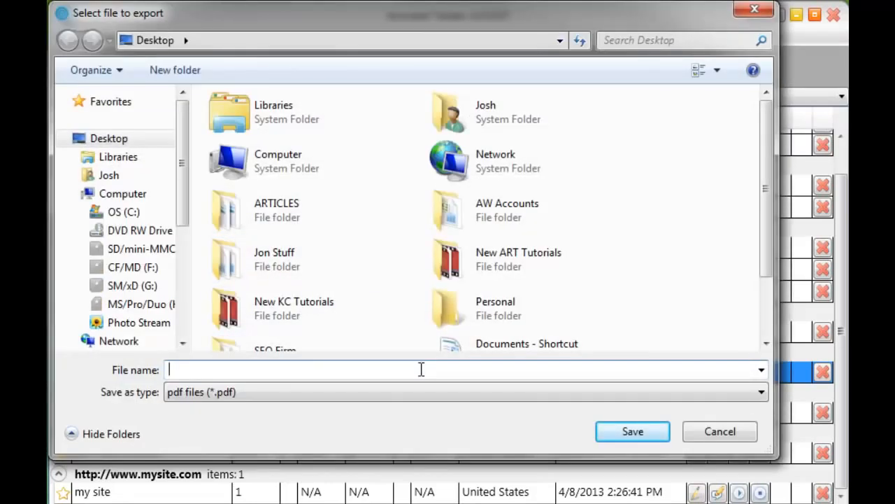
left_click(622, 435)
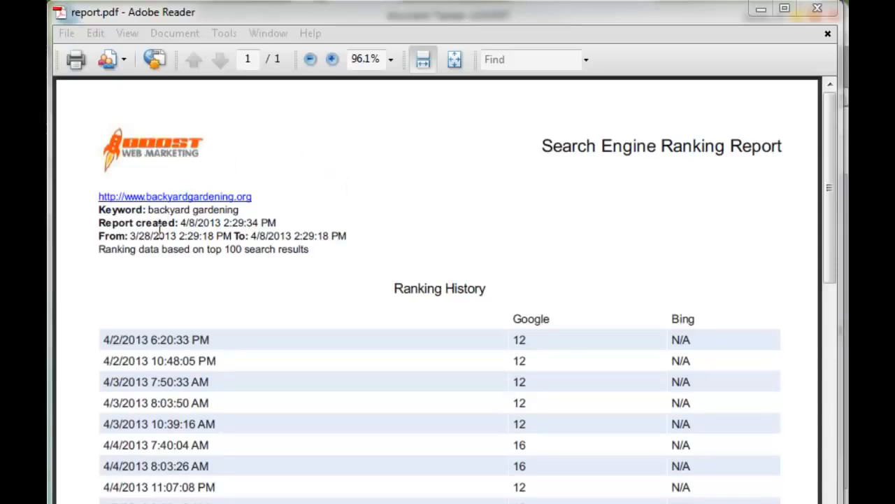
Review the ranking history in the saved PDF report through to its end and close the document
left_click(512, 360)
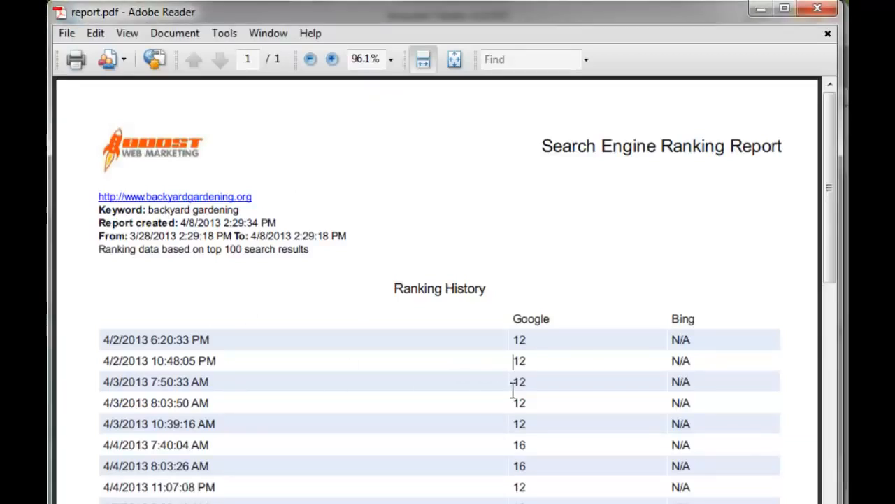
scroll(513, 391, "down", 5)
scroll(512, 387, "up", 5)
left_click(812, 12)
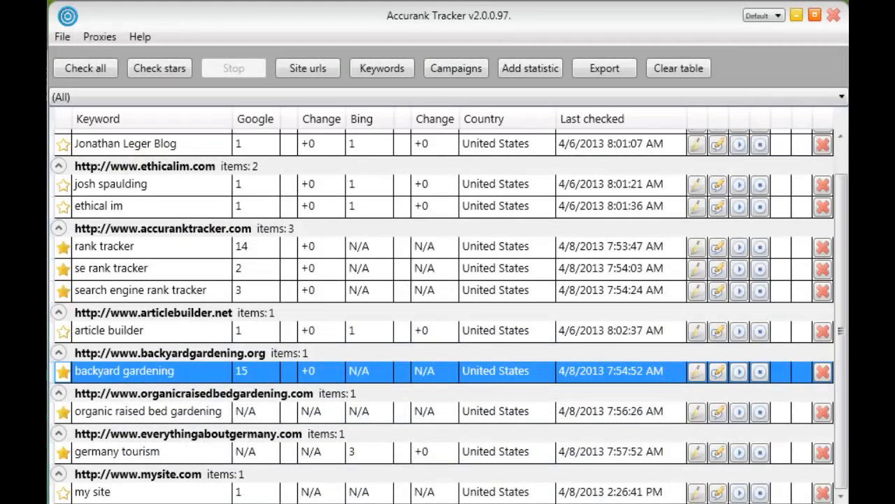
Add the comment "Start seo campaign" to the 4/8/2013 7:54:52 AM stat of the "backyard gardening" keyword and save it
left_click(718, 372)
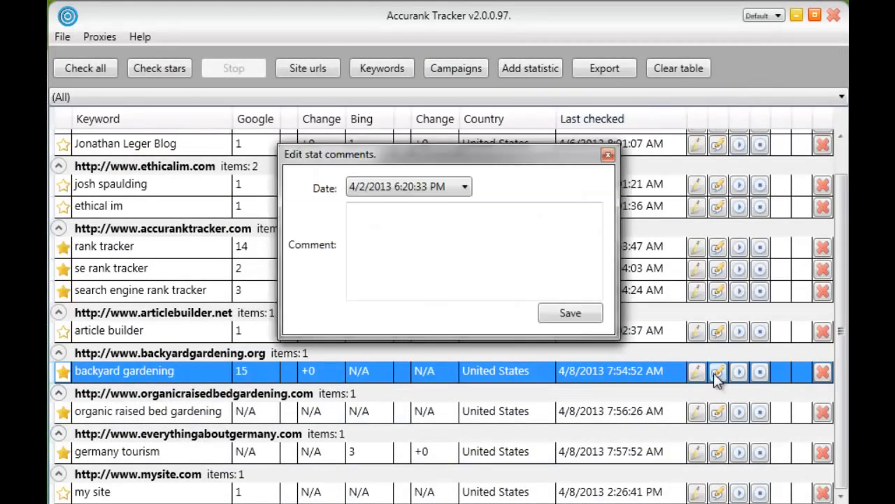
left_click(463, 187)
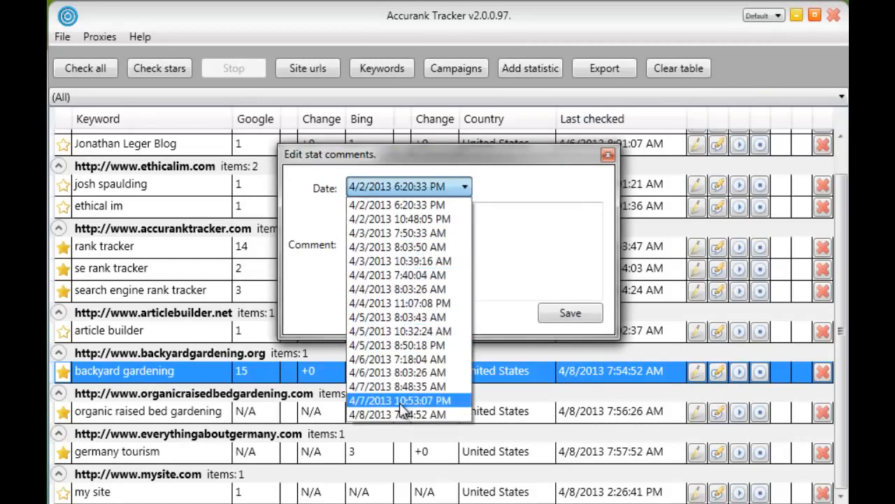
left_click(406, 413)
left_click(425, 261)
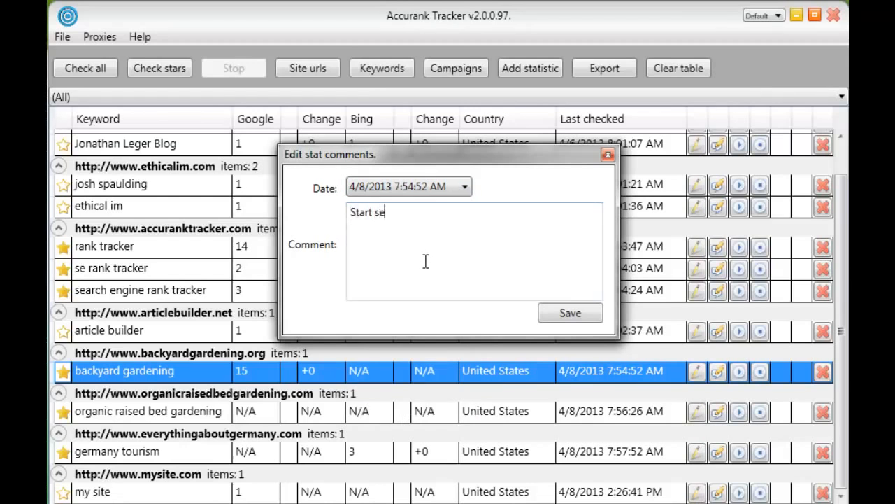
type("Start seo campaign")
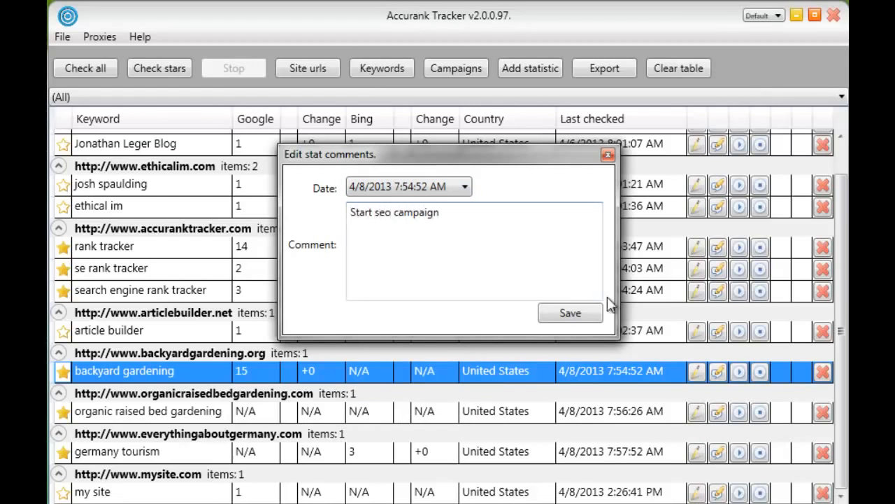
left_click(582, 312)
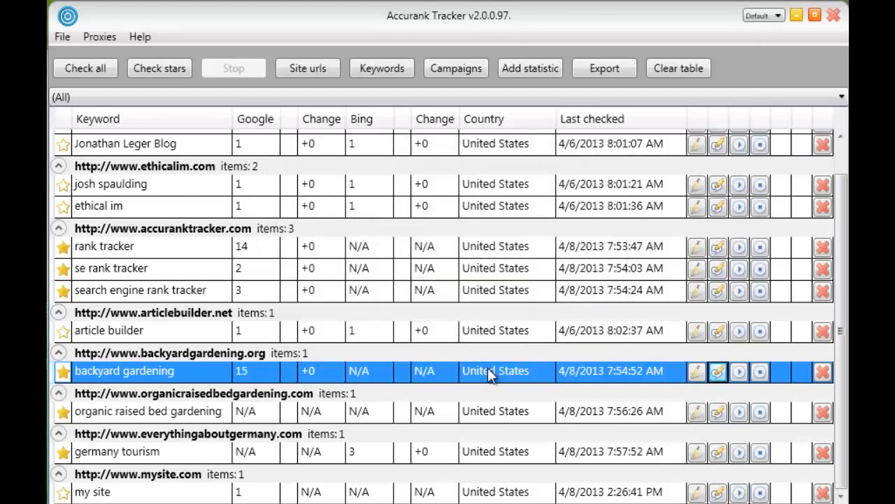
View the "backyard gardening" ranking history, inspect the April 8, 2013 point on the chart for its comment, and close the chart
right_click(488, 368)
left_click(538, 404)
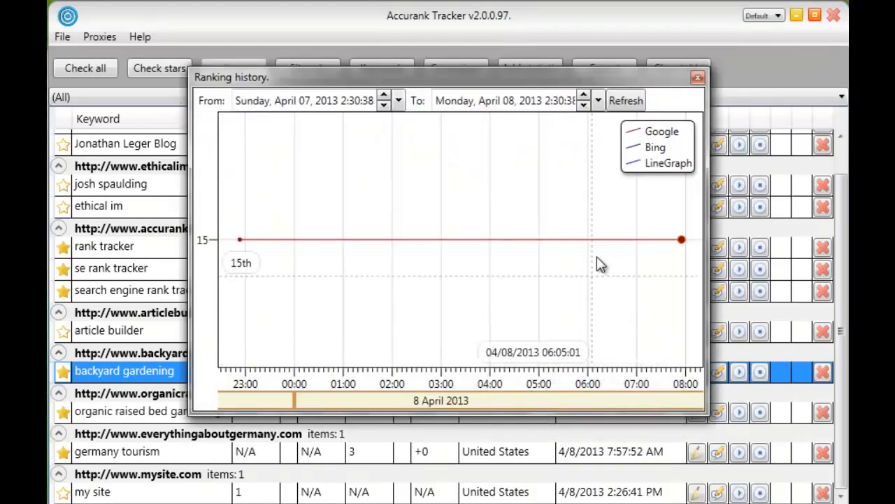
left_click_drag(578, 80, 549, 82)
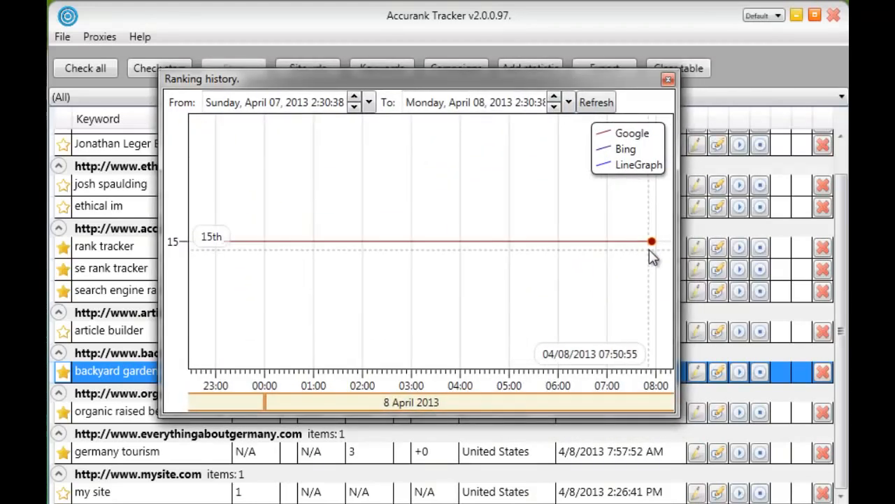
mouse_move(650, 241)
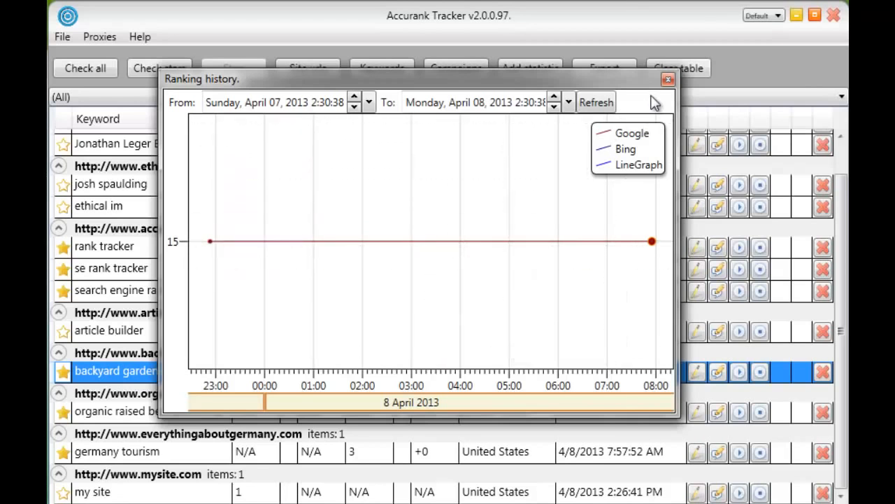
left_click(667, 82)
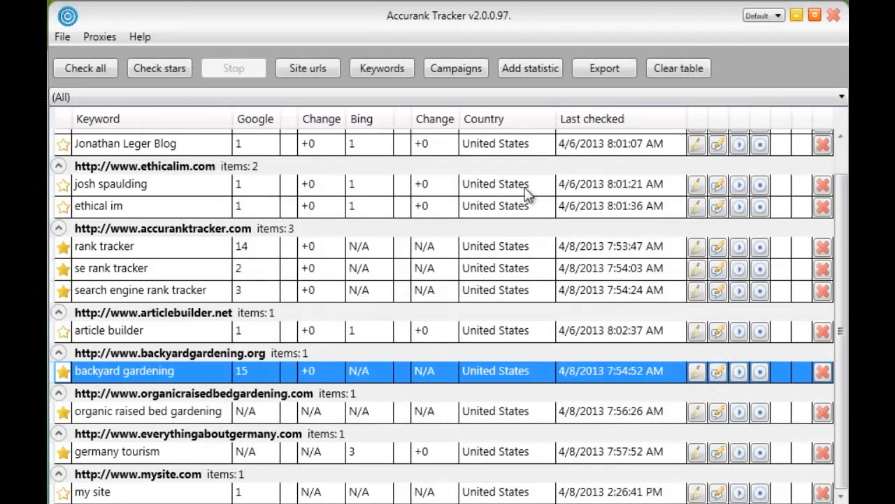
scroll(839, 163, "up", 2)
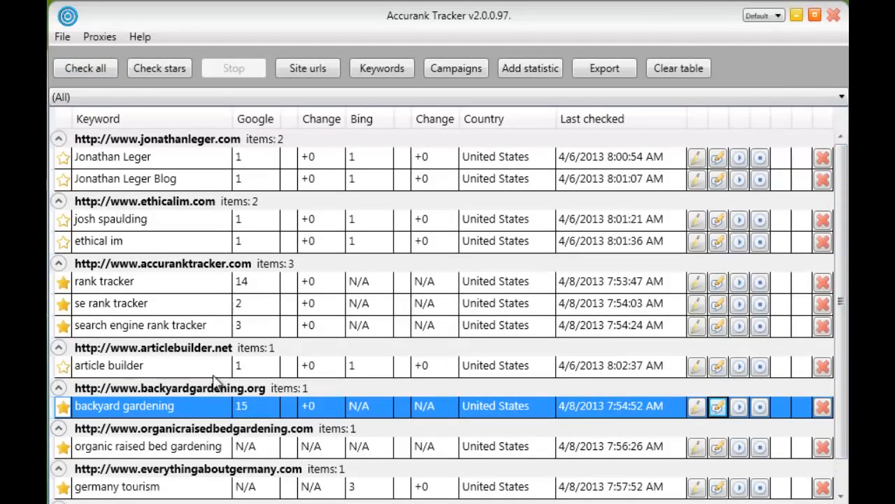
right_click(214, 180)
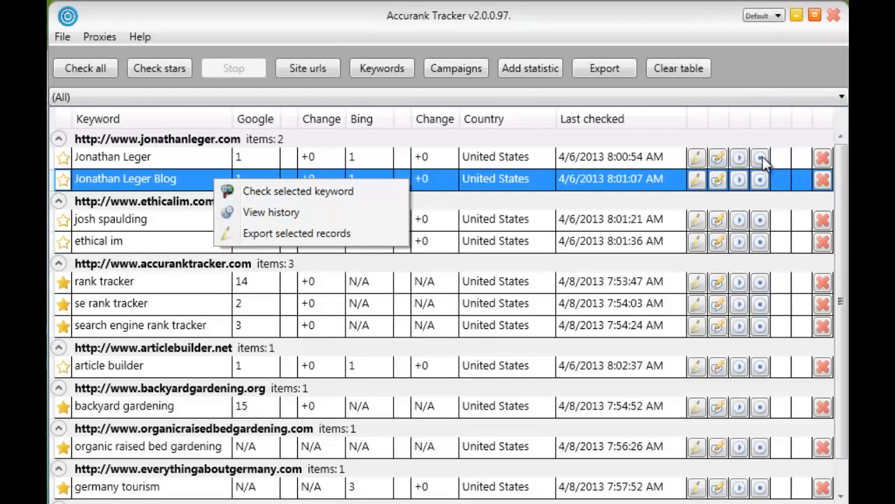
left_click(187, 86)
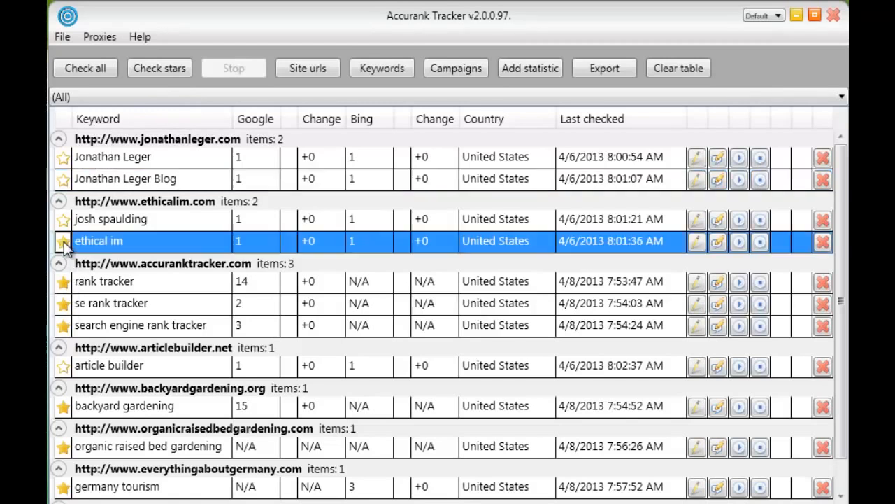
left_click(63, 241)
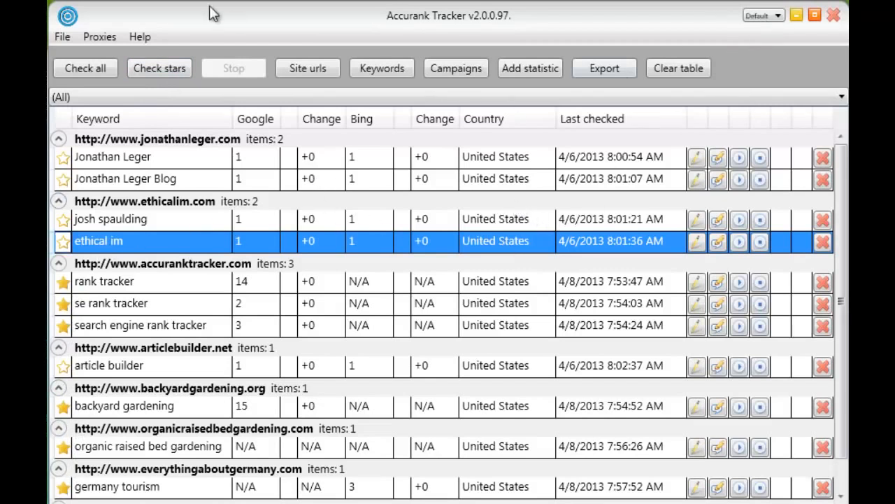
Set the scheduler to start every day and save the schedule
left_click(63, 36)
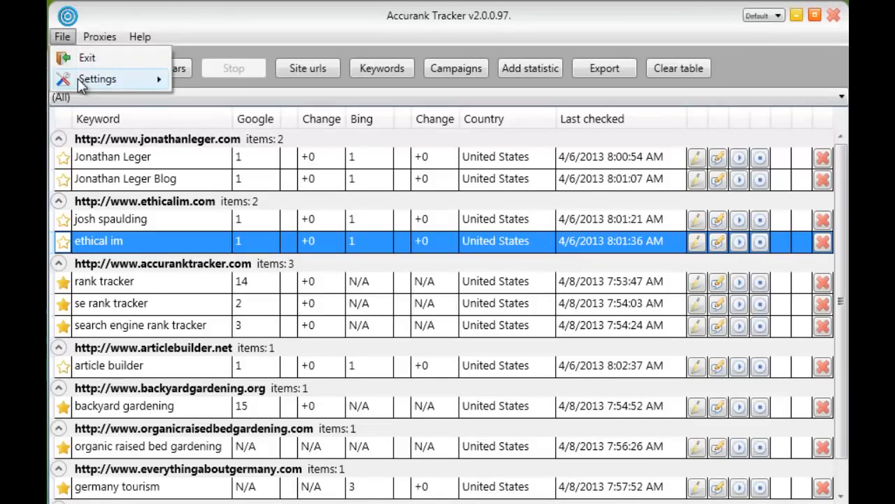
mouse_move(78, 79)
left_click(305, 86)
left_click(412, 198)
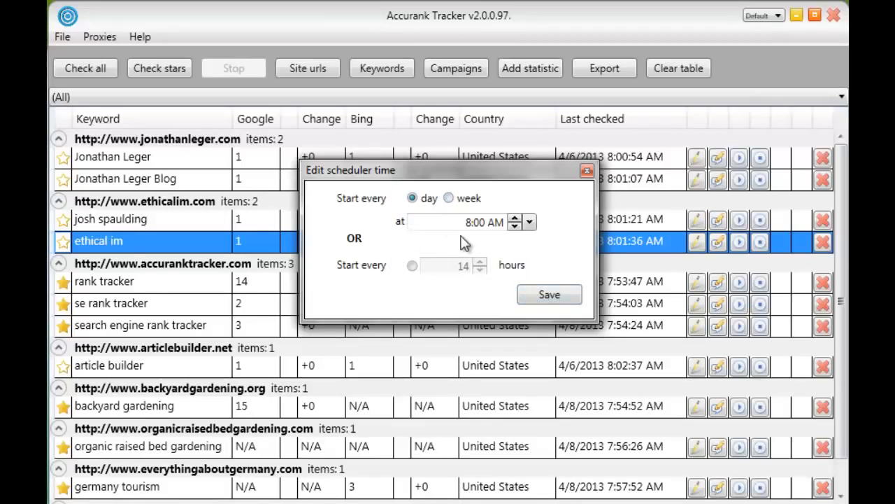
left_click(549, 295)
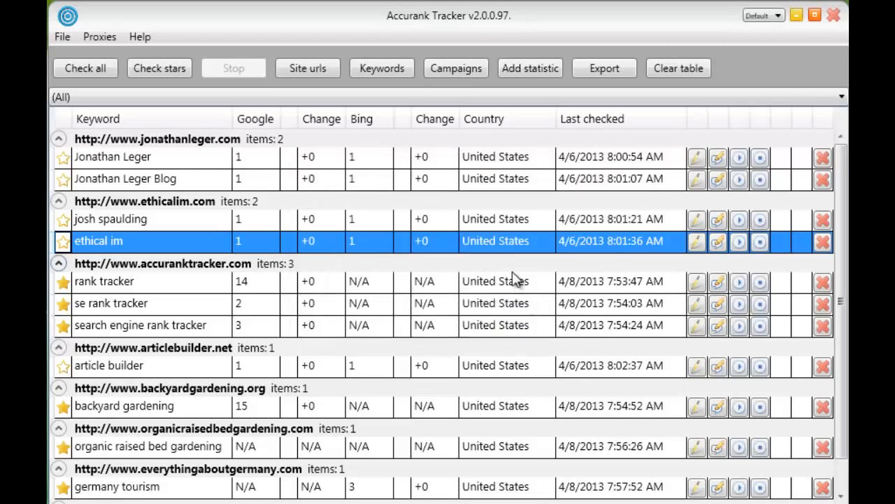